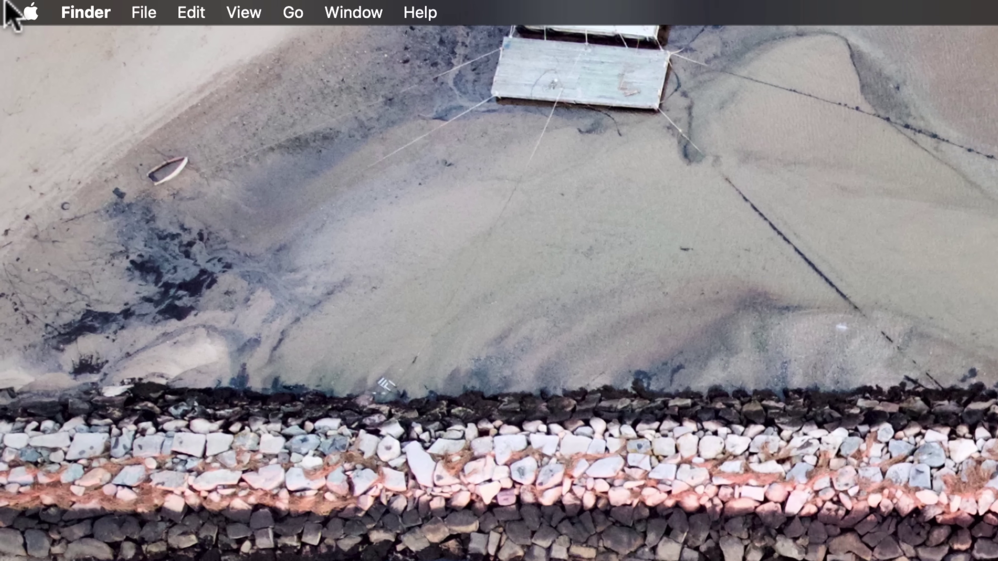
Open System Preferences from the Apple menu and go to the iCloud pane.
click(12, 4)
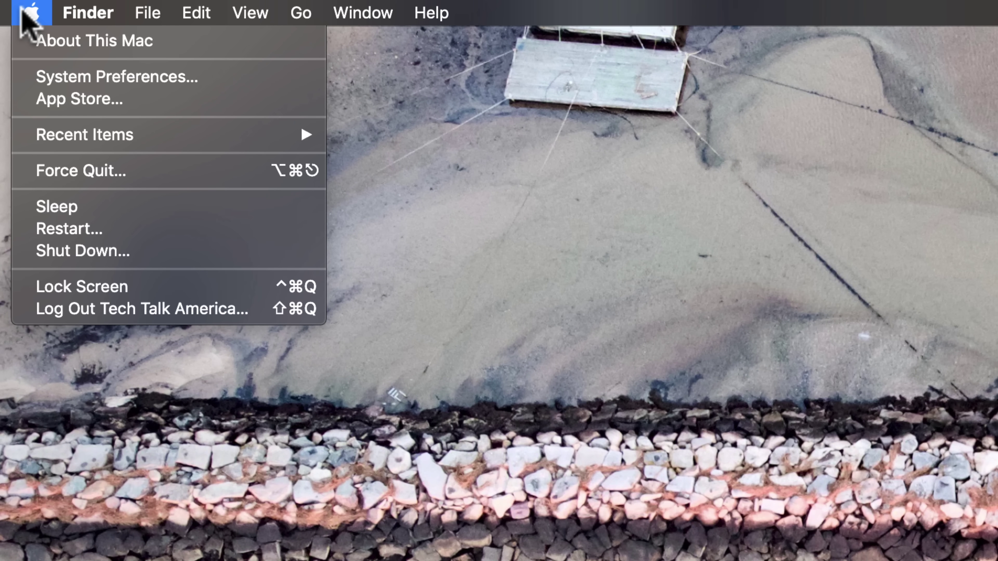
click(22, 77)
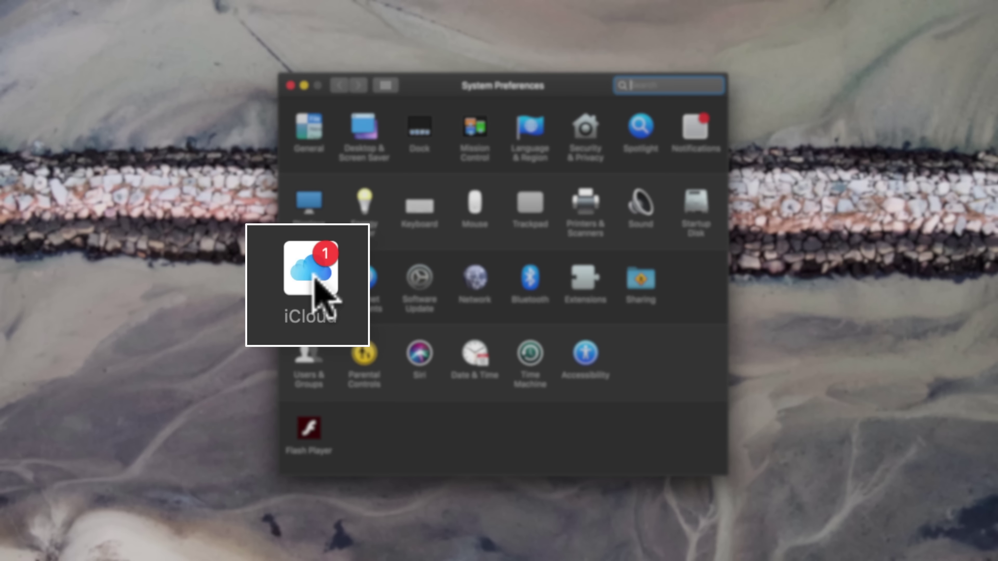
click(311, 281)
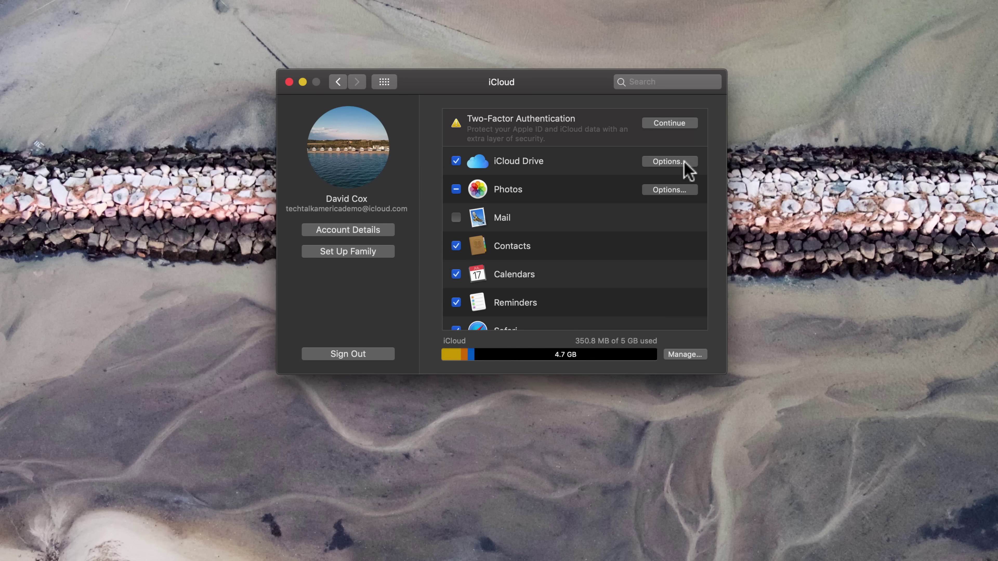
click(684, 162)
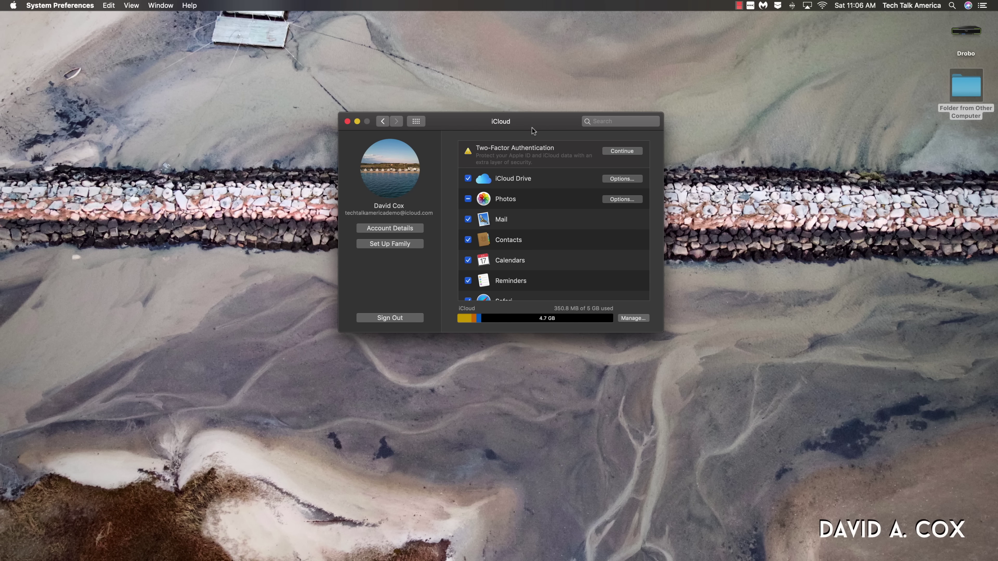
Switch to Safari, finish the iCloud.com sign-in, and open the Desktop folder in iCloud Drive.
key(ctrl+Right)
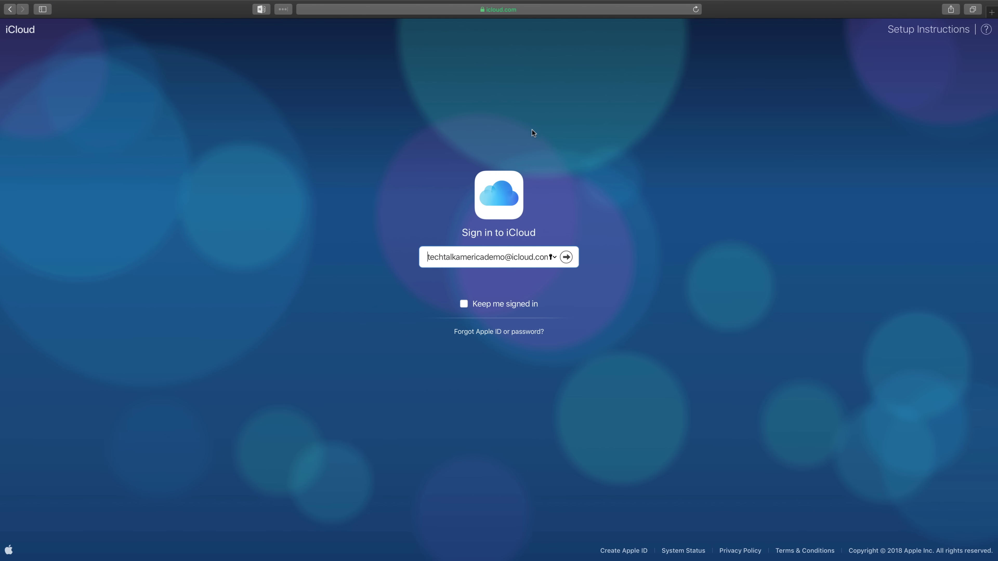
click(566, 258)
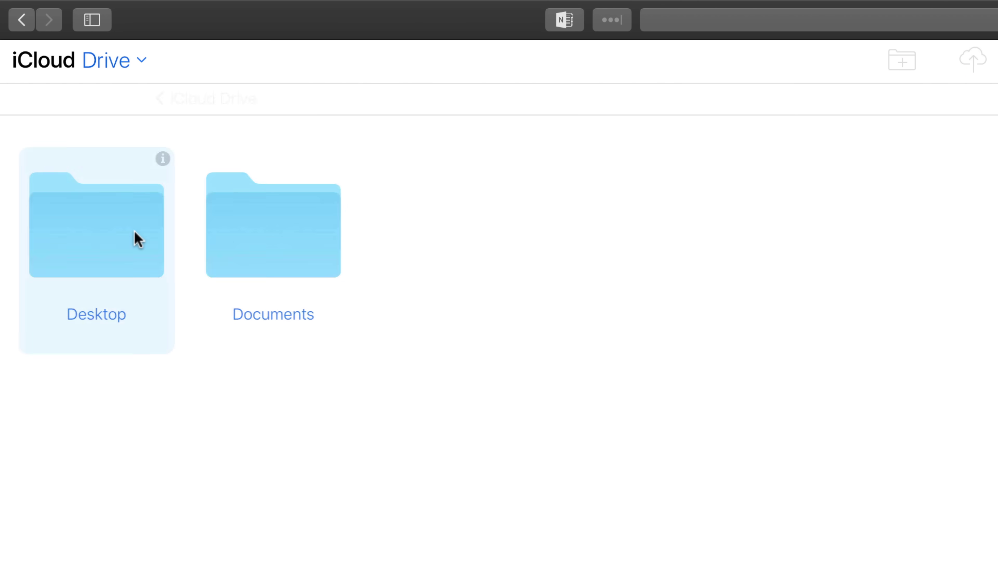
double_click(137, 239)
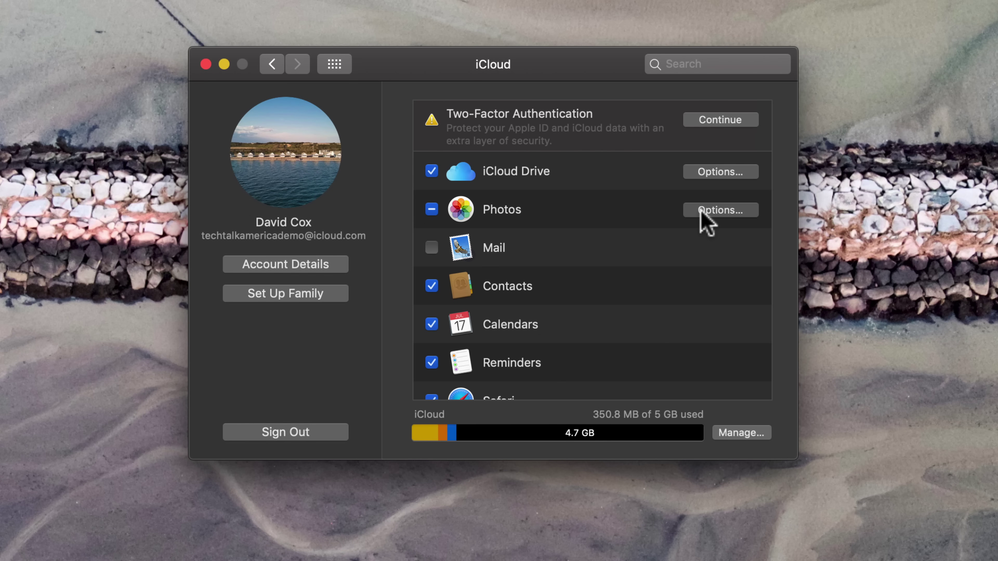
click(728, 212)
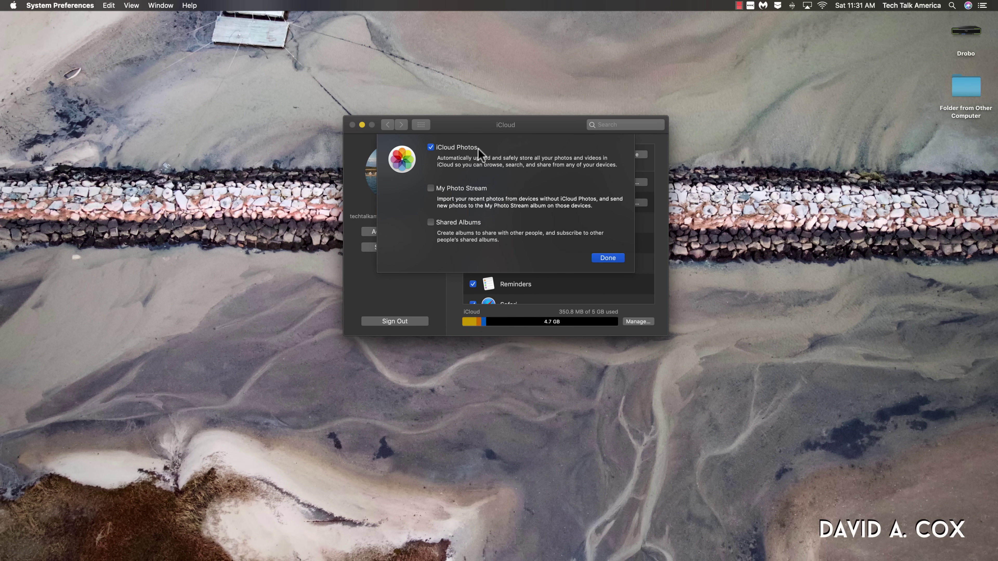
click(608, 258)
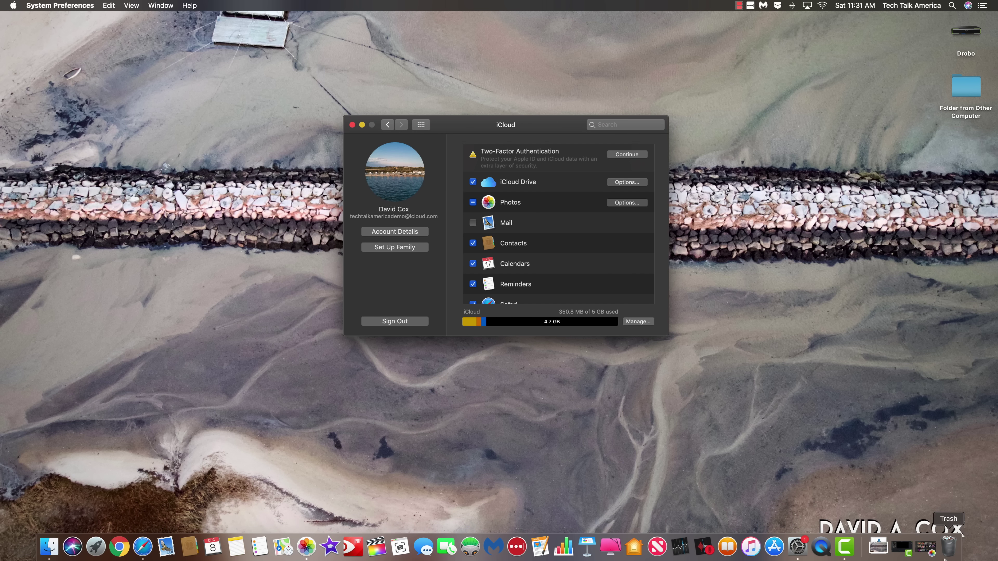
Reopen Photos and view the iCloud tab of its Preferences, showing Optimize Mac Storage.
click(929, 552)
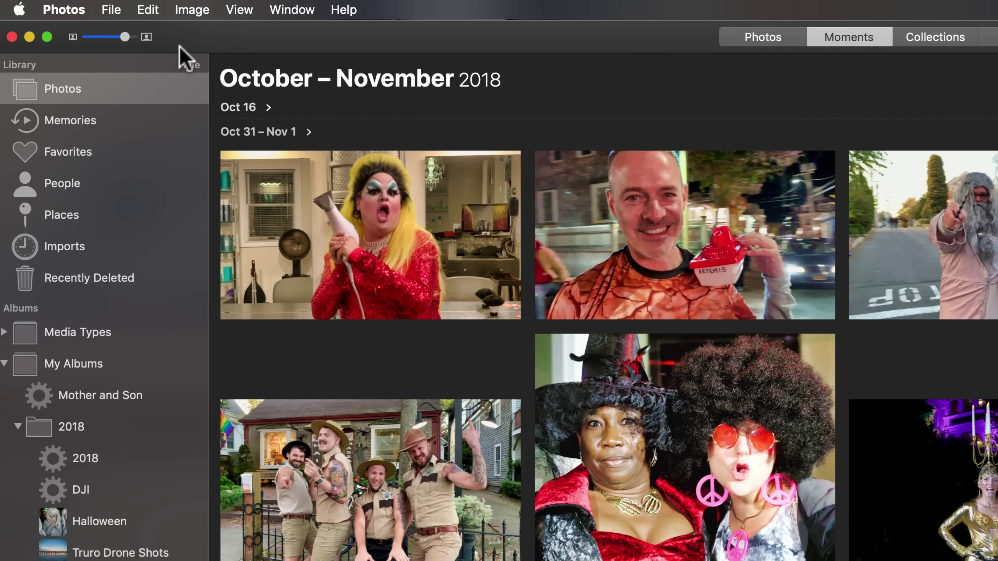
click(73, 10)
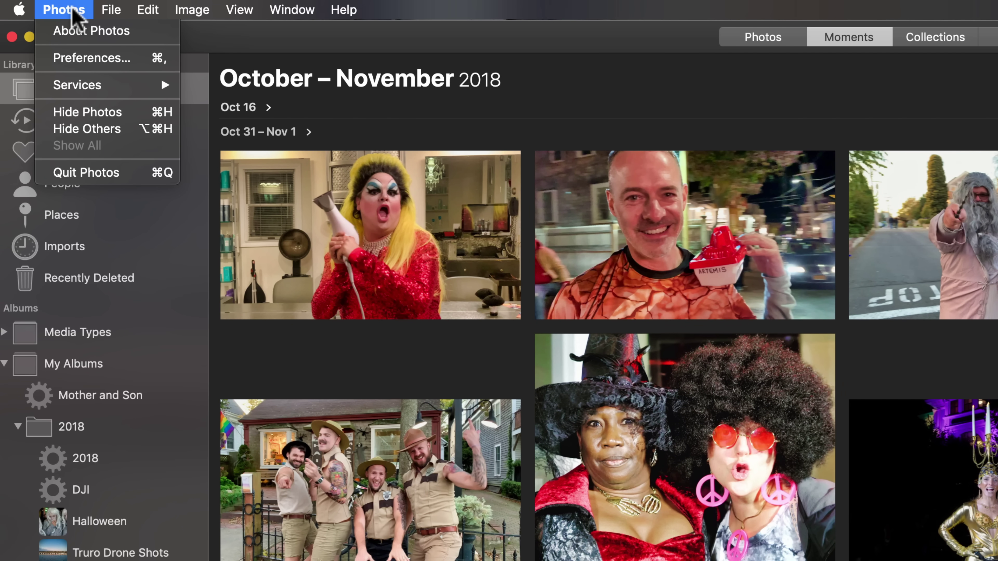
click(49, 58)
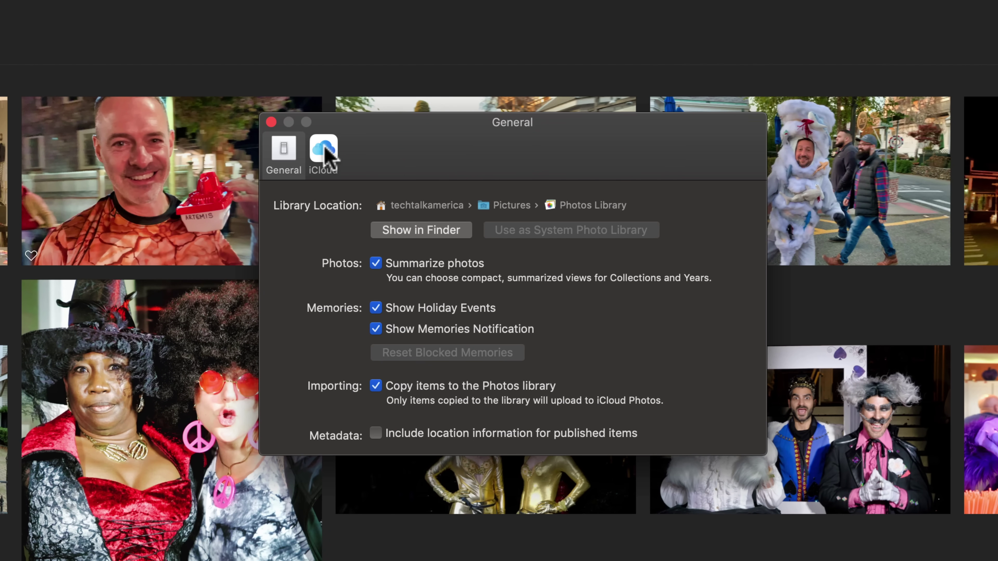
click(329, 157)
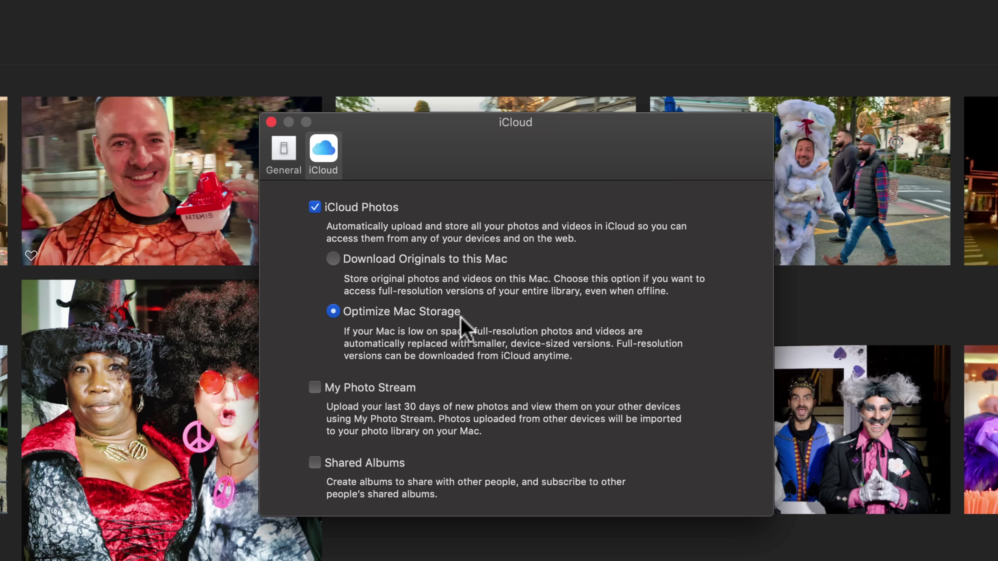
Close the Photos preferences and scroll through the iCloud service list in System Preferences.
click(271, 122)
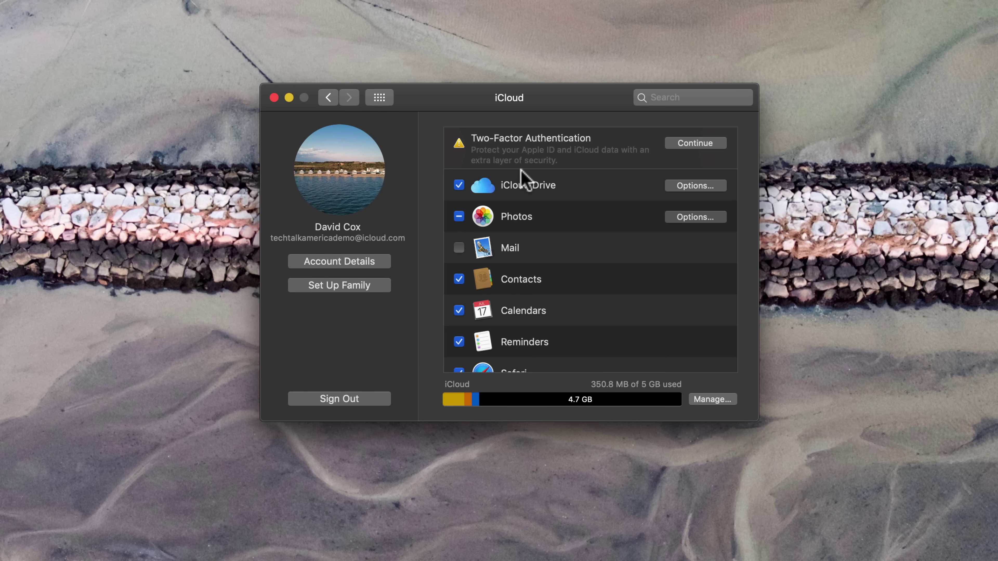
scroll(519, 301, down, 3)
scroll(523, 303, down, 1)
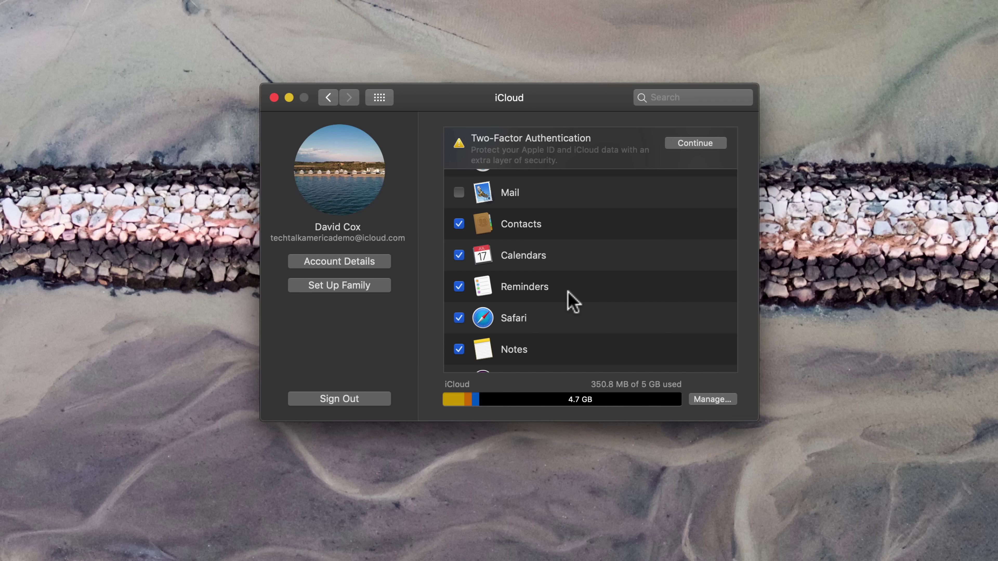
scroll(568, 291, up, 3)
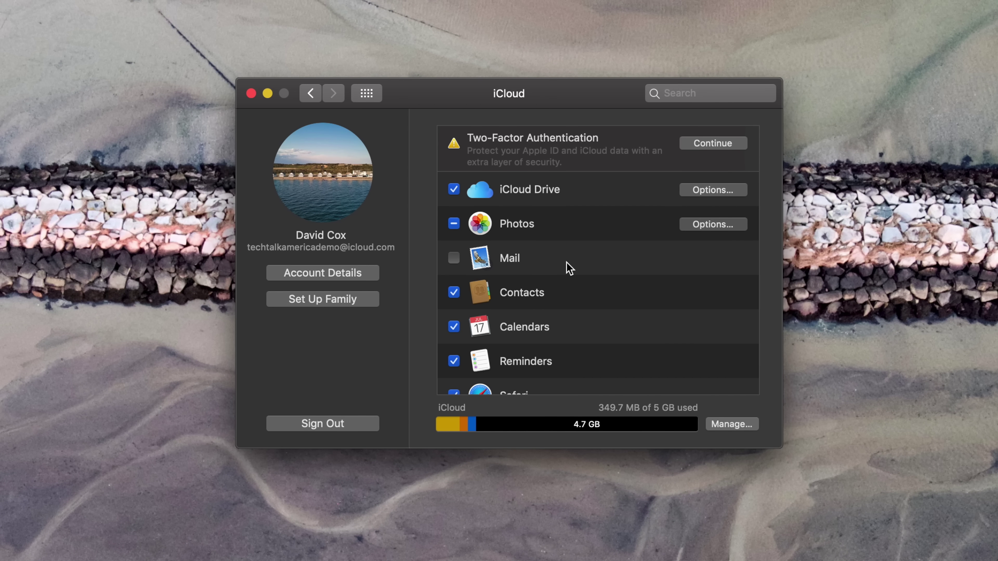
scroll(570, 269, down, 5)
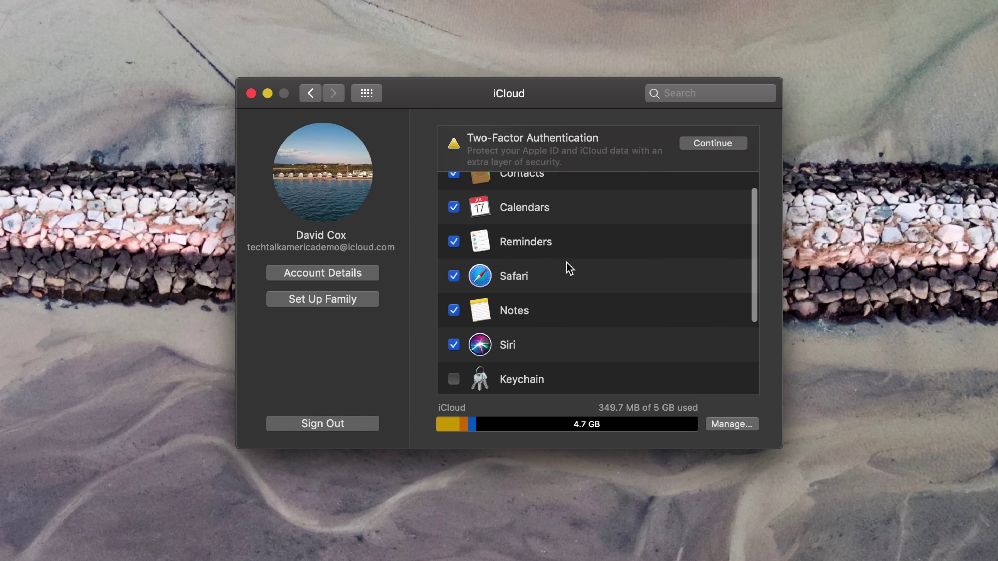
scroll(570, 269, down, 5)
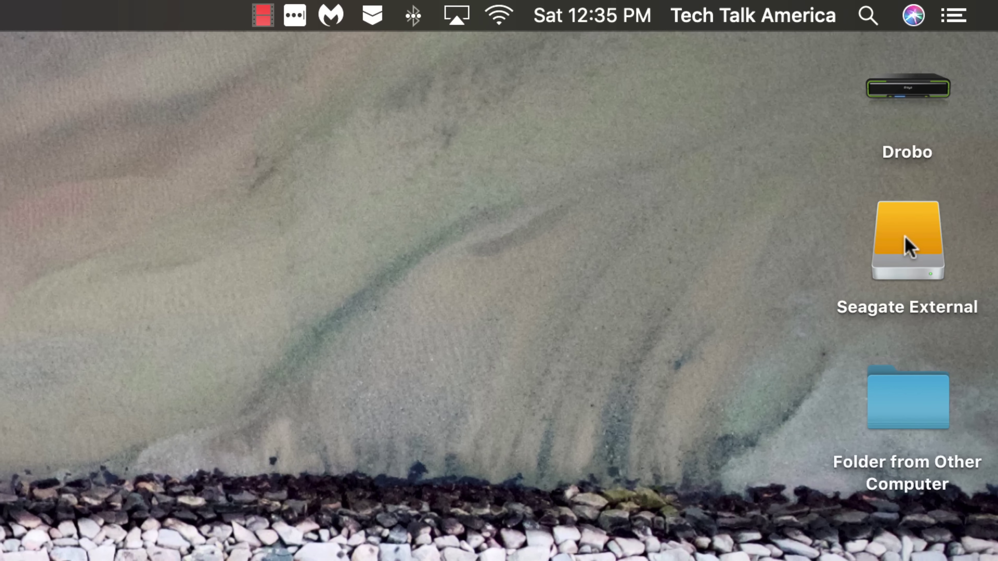
Select the Seagate External drive and search Spotlight for 'disk' to find Disk Utility.
click(964, 83)
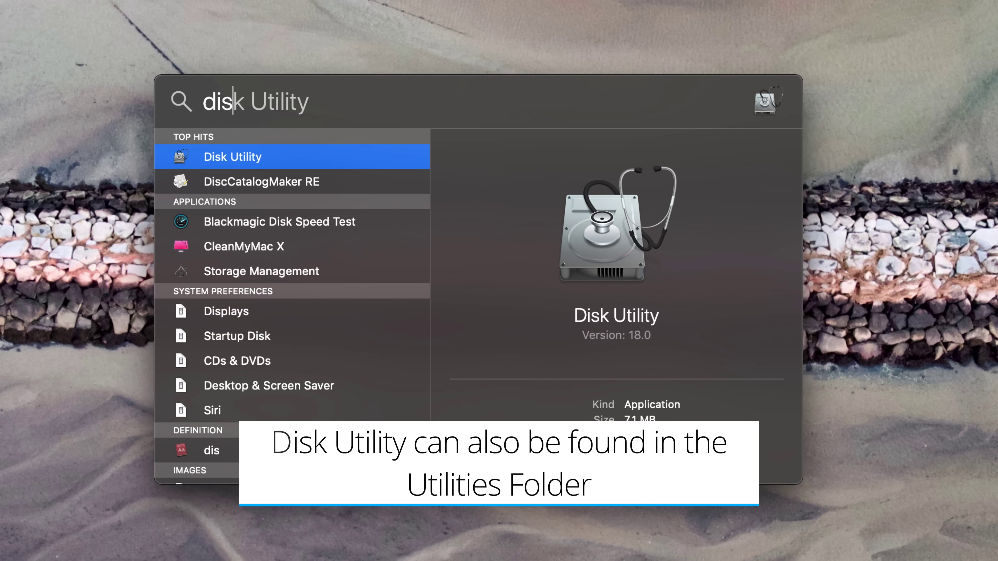
text(k)
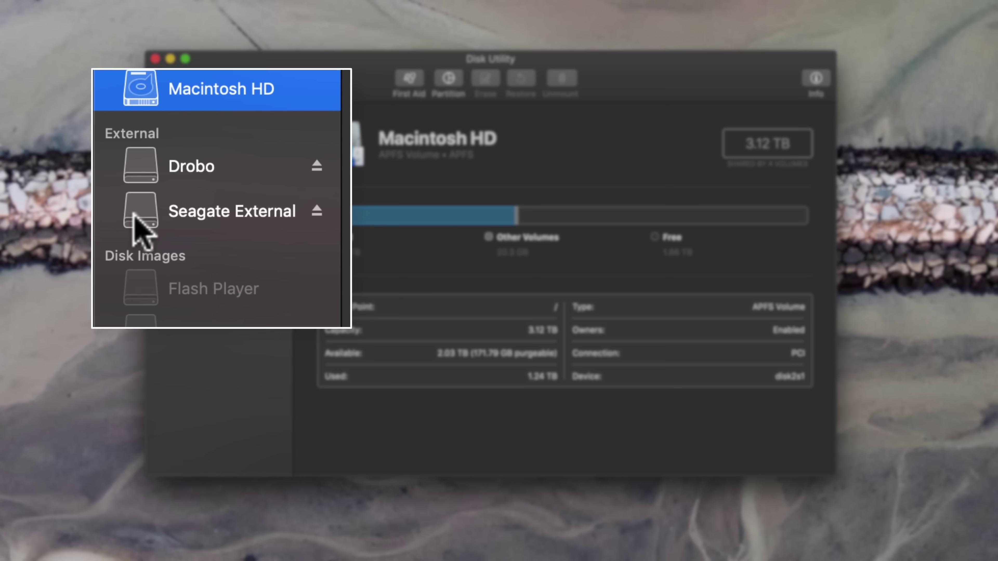
Select Seagate External in Disk Utility, start Erase, and expand the Format list.
click(259, 210)
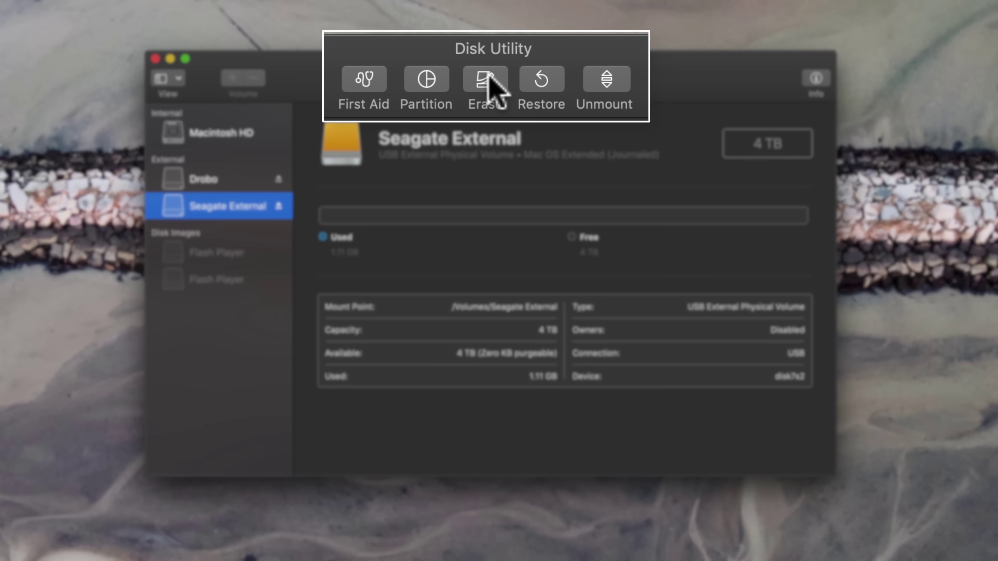
click(476, 82)
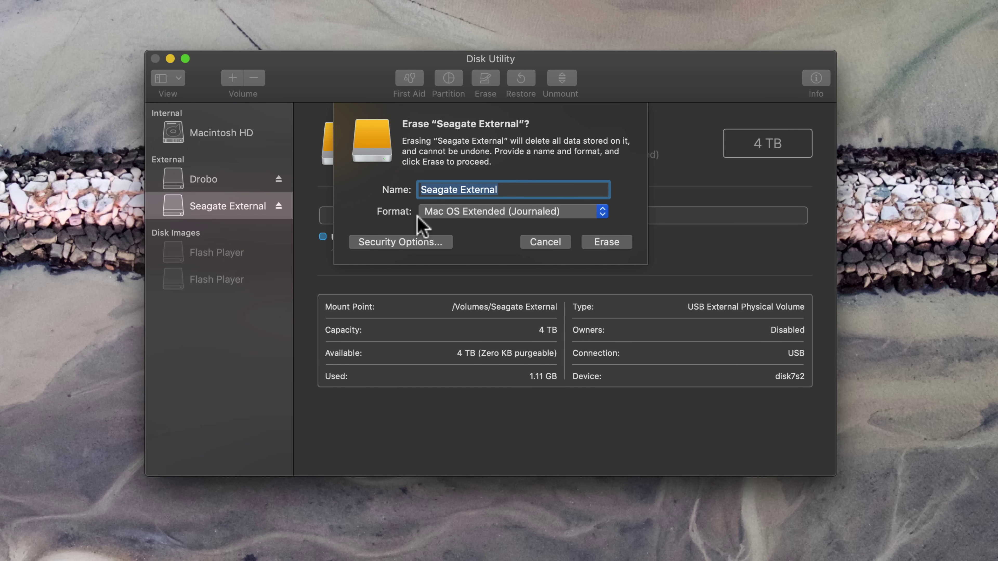
click(580, 212)
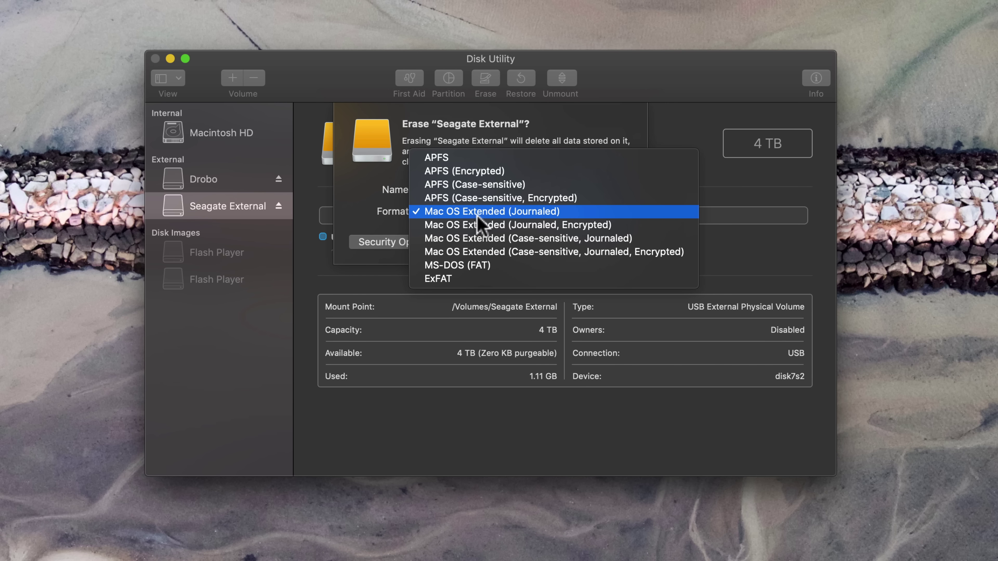
Erase Seagate External as Mac OS Extended (Journaled) renamed 'Backup THIS', choosing Don't Use for Time Machine.
click(588, 211)
click(518, 189)
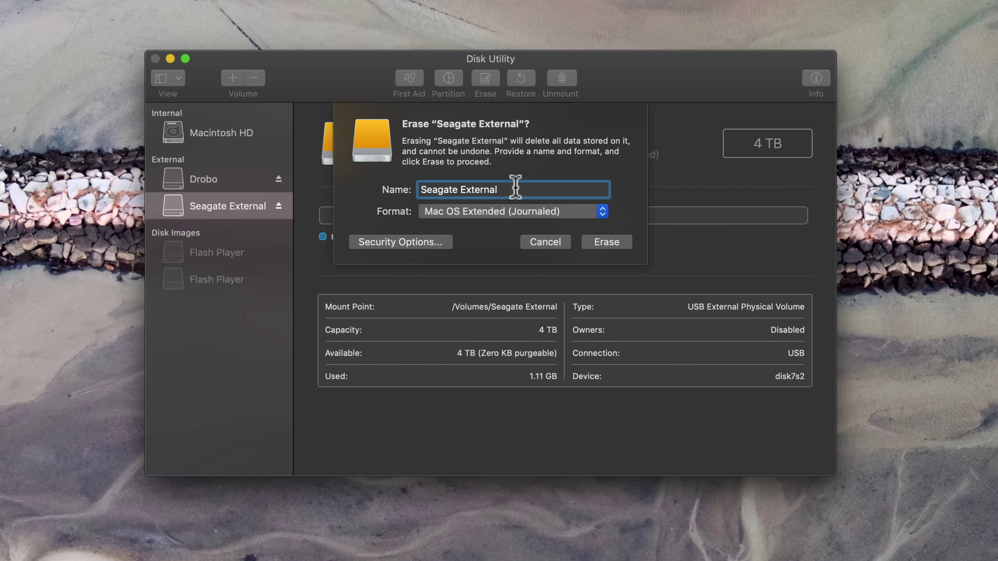
drag(509, 187, 388, 179)
text(Backup THIS)
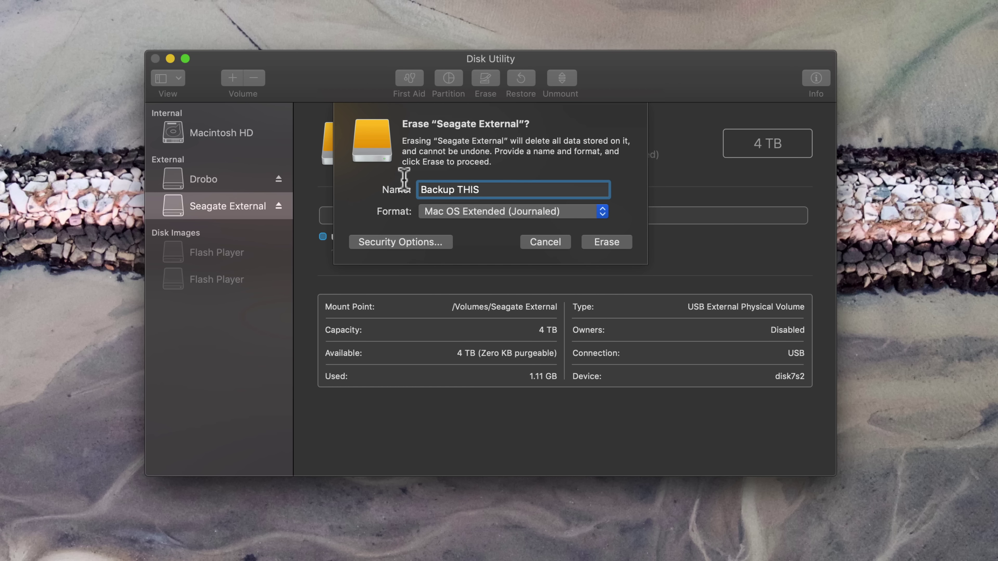
click(623, 242)
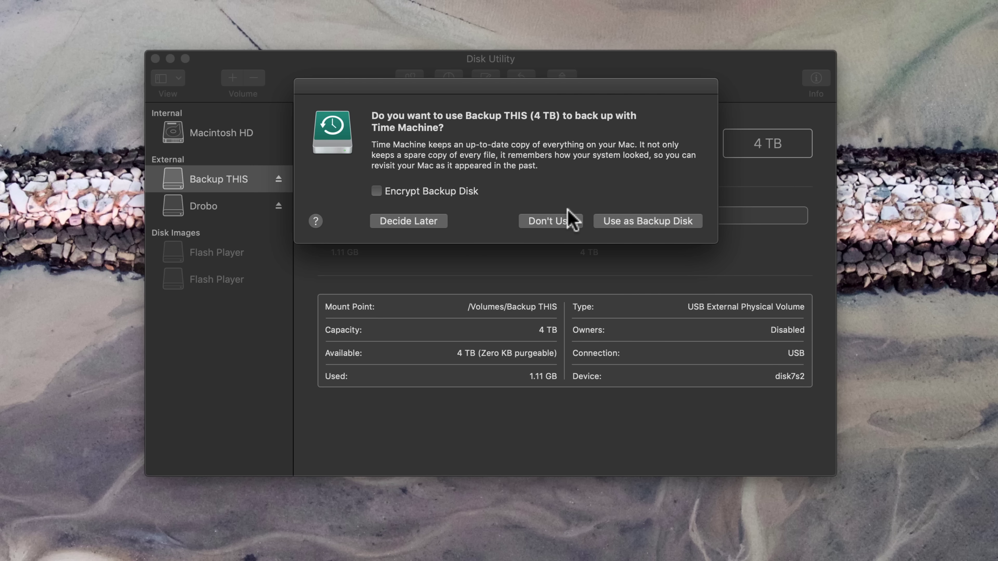
click(562, 221)
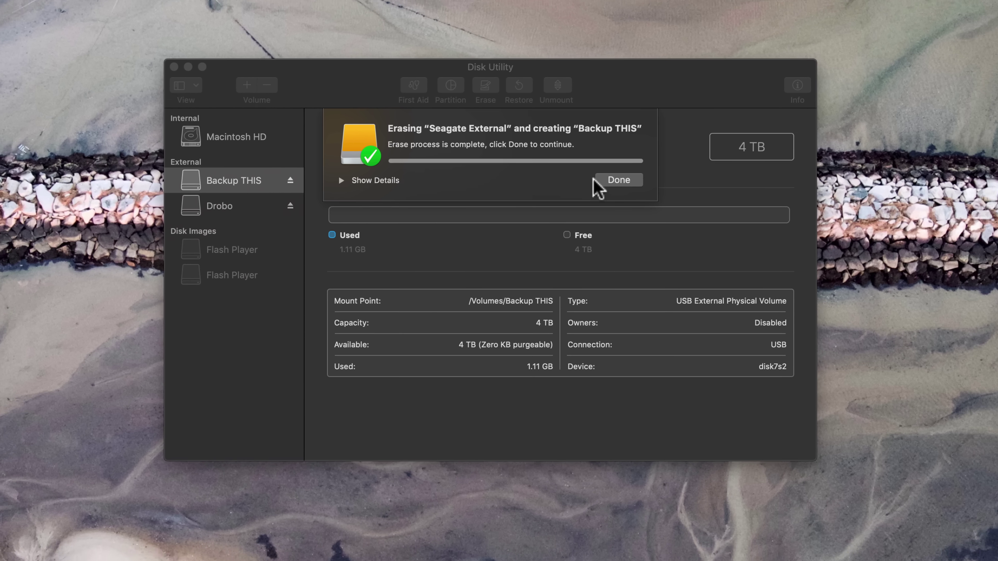
Quit Disk Utility and set Backup THIS as the Time Machine backup disk.
click(597, 180)
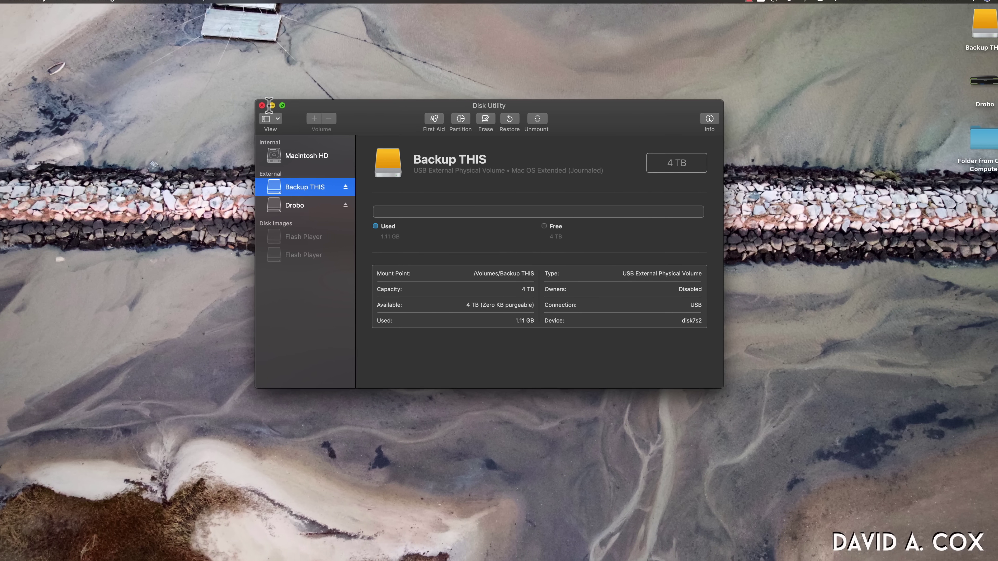
click(240, 96)
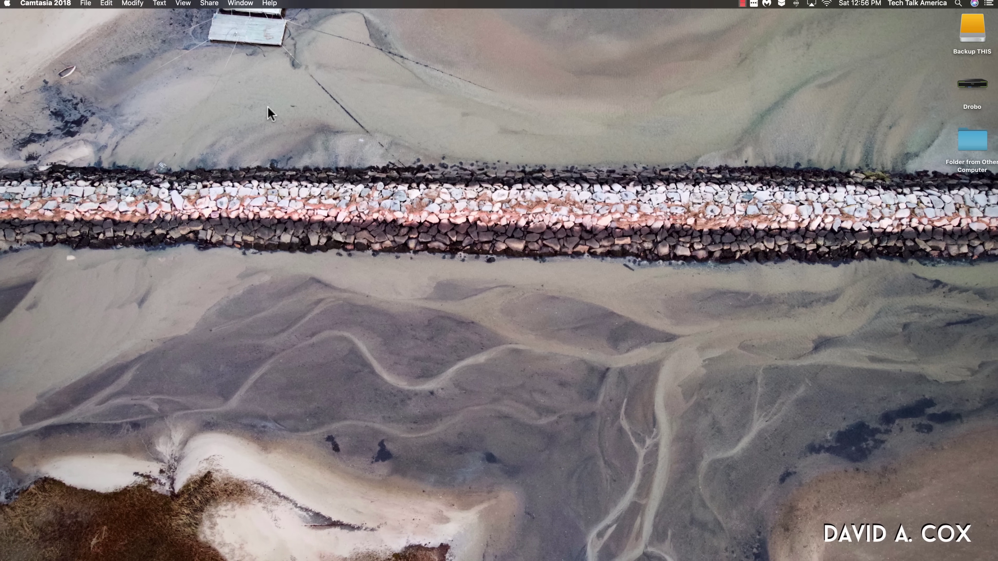
click(13, 5)
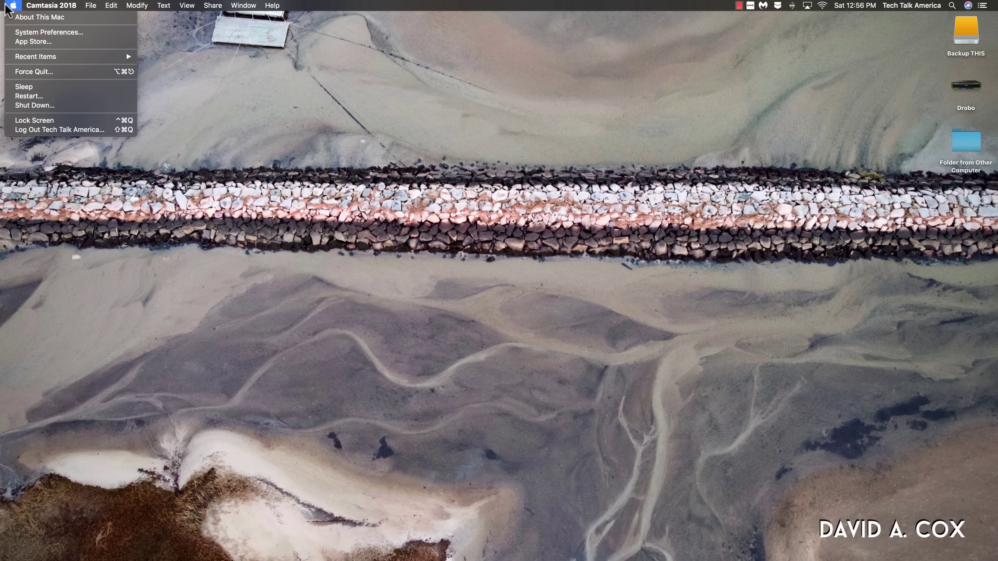
click(14, 32)
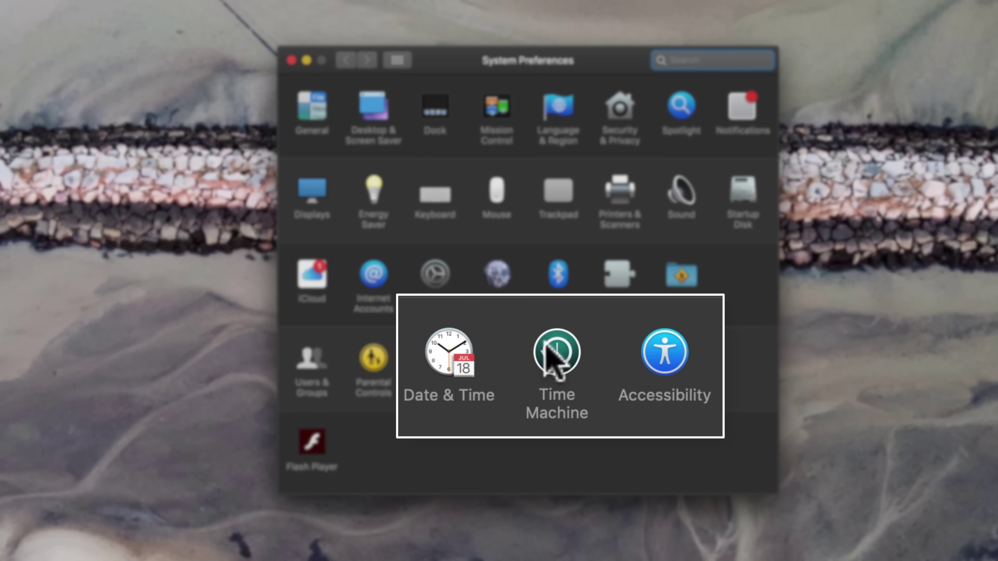
click(550, 356)
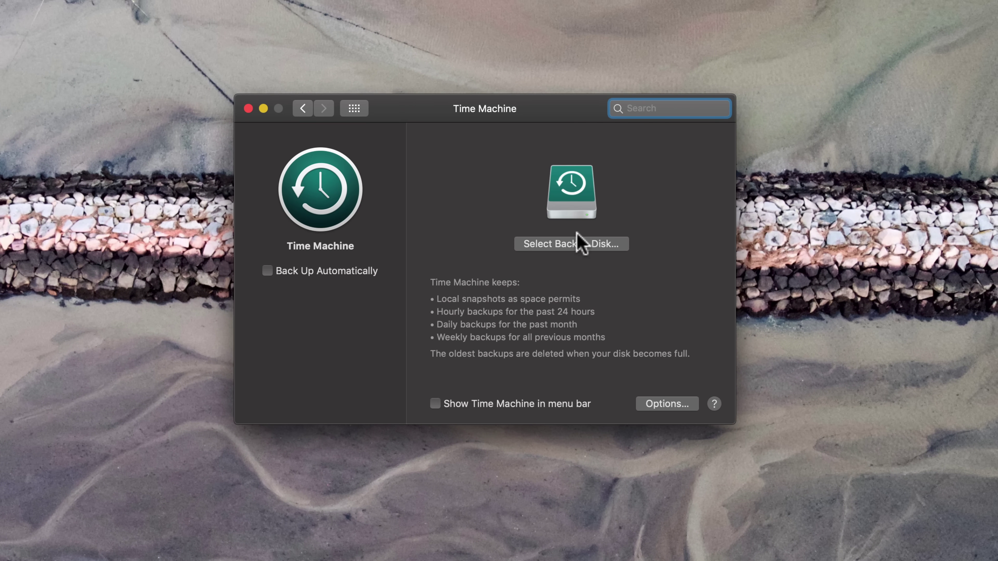
click(517, 244)
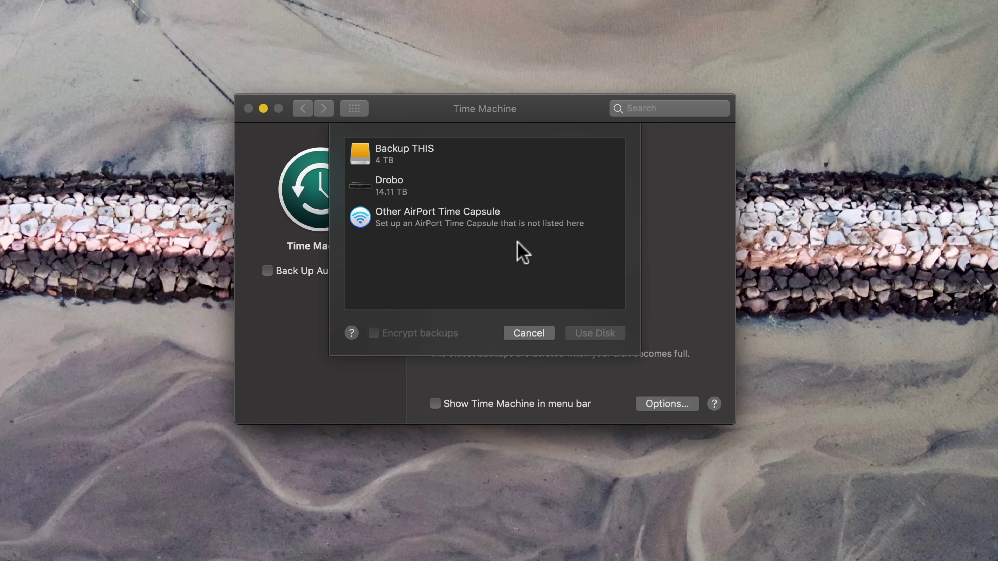
click(365, 146)
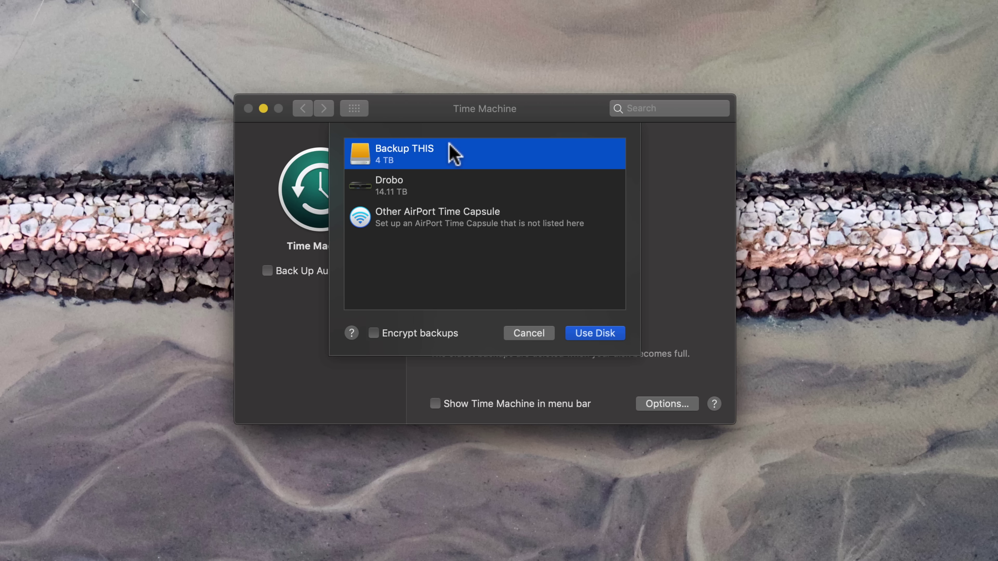
click(596, 333)
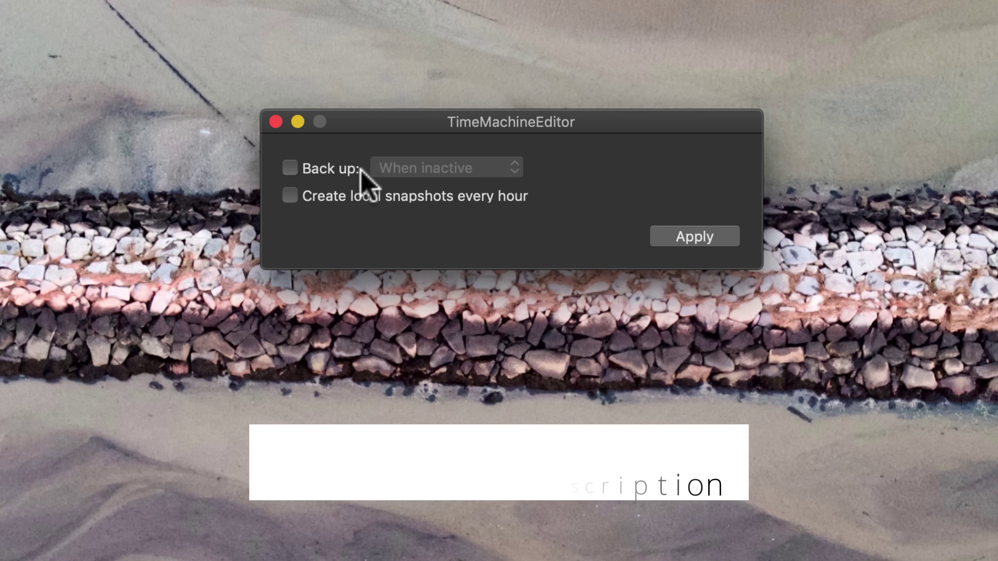
Enable Back up set to When inactive, and skip backups from 5:00 PM to 2:00 AM.
click(337, 170)
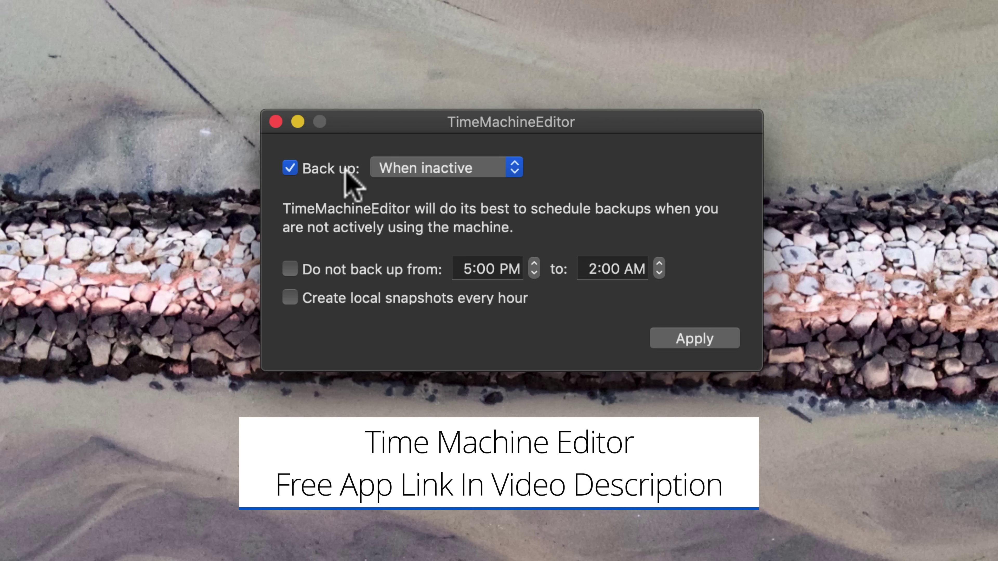
click(514, 169)
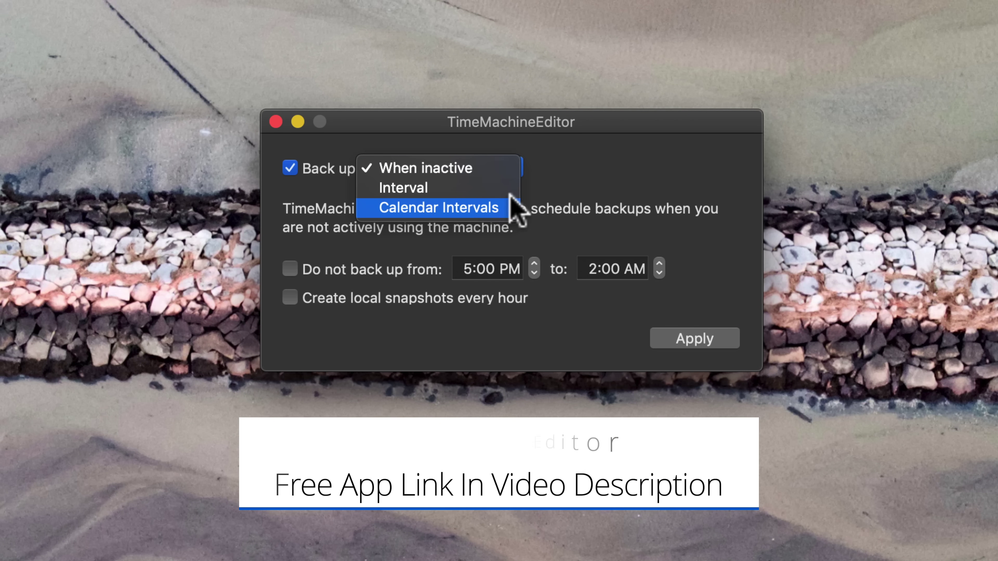
click(509, 173)
click(291, 270)
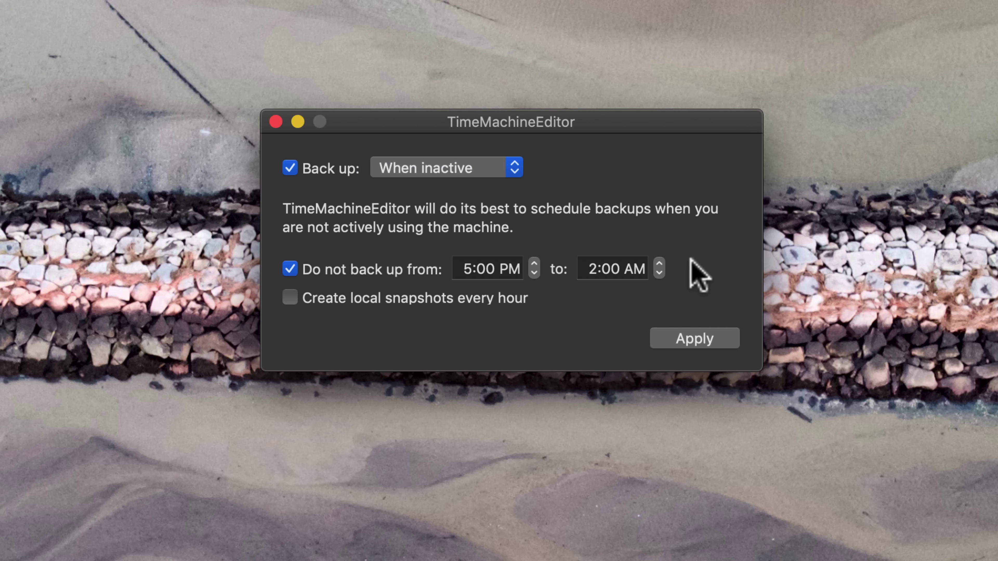